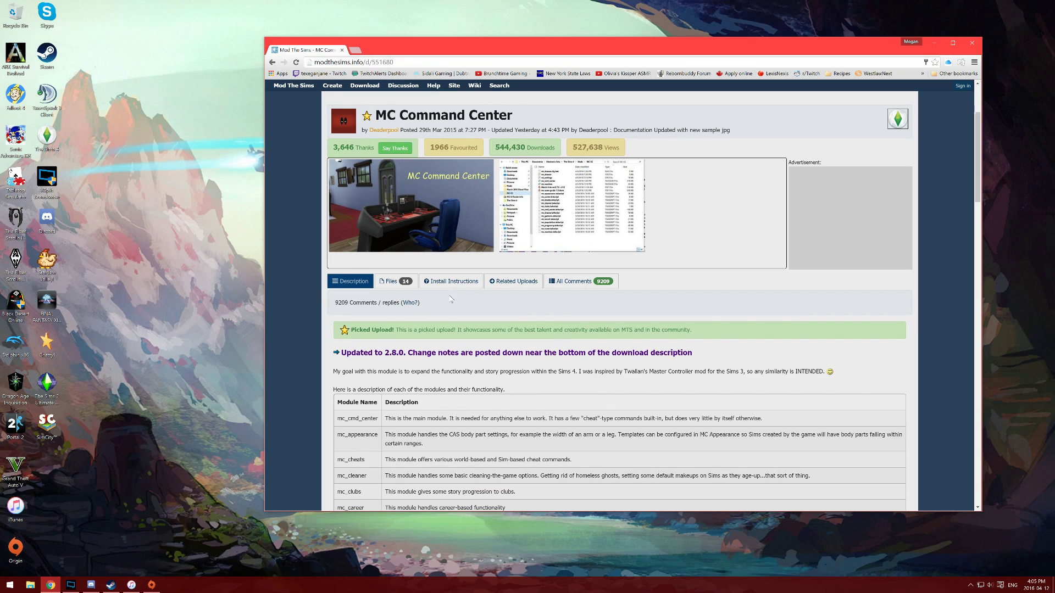
Download McCmdCenter_AllModules_2_8_0.zip from the MC Command Center files list
click(407, 284)
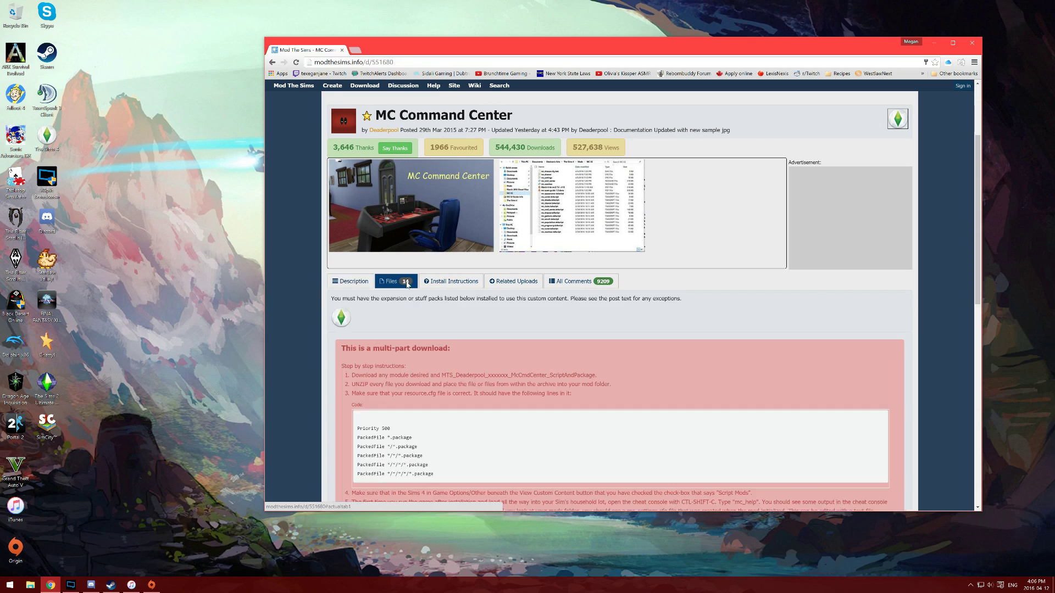
scroll(590, 407, down, 10)
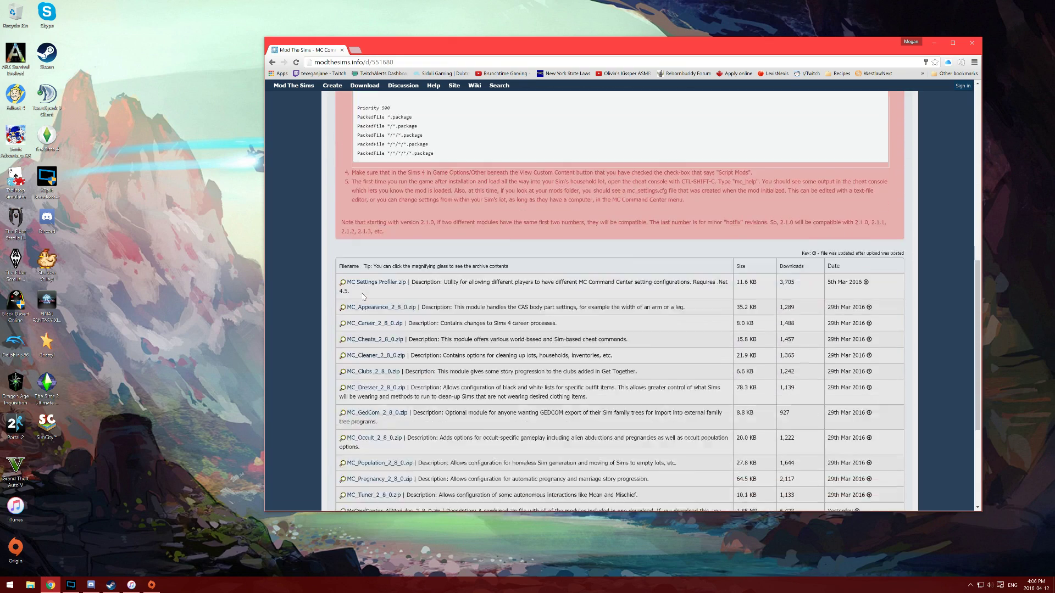
scroll(315, 383, up, 1)
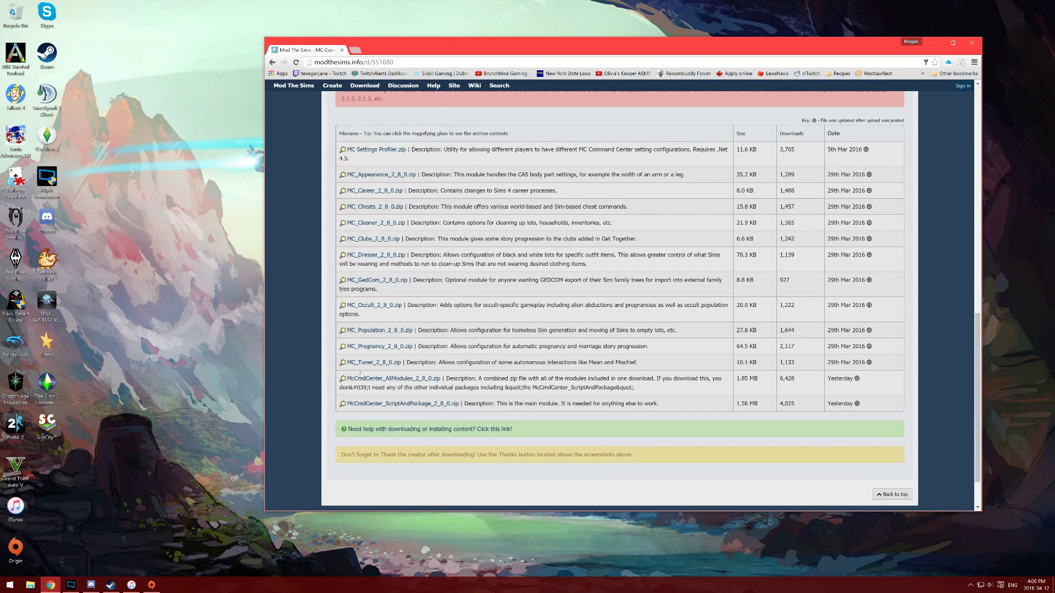
scroll(449, 298, down, 1)
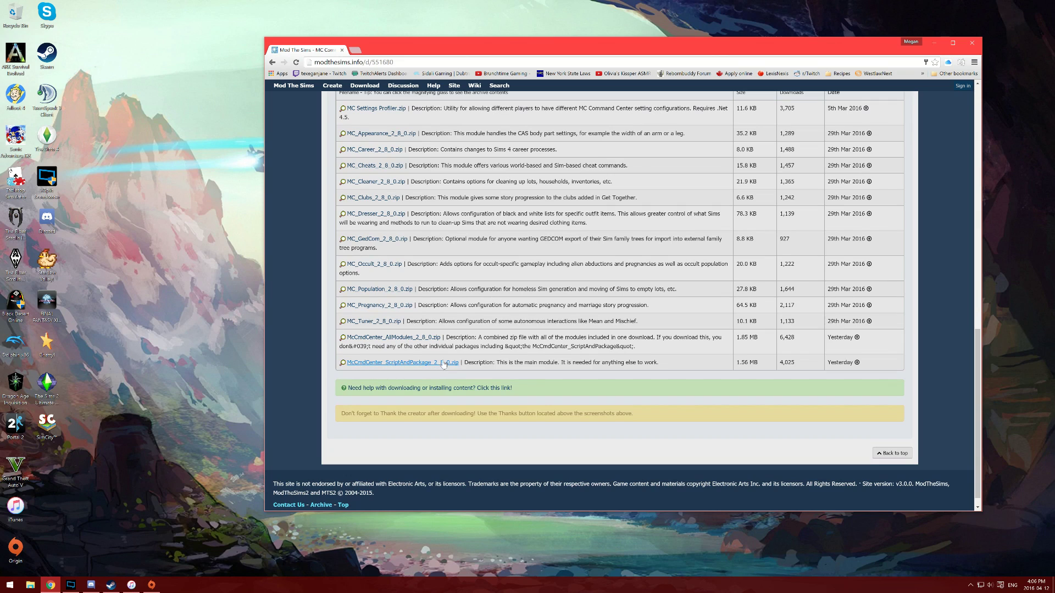
scroll(450, 364, down, 1)
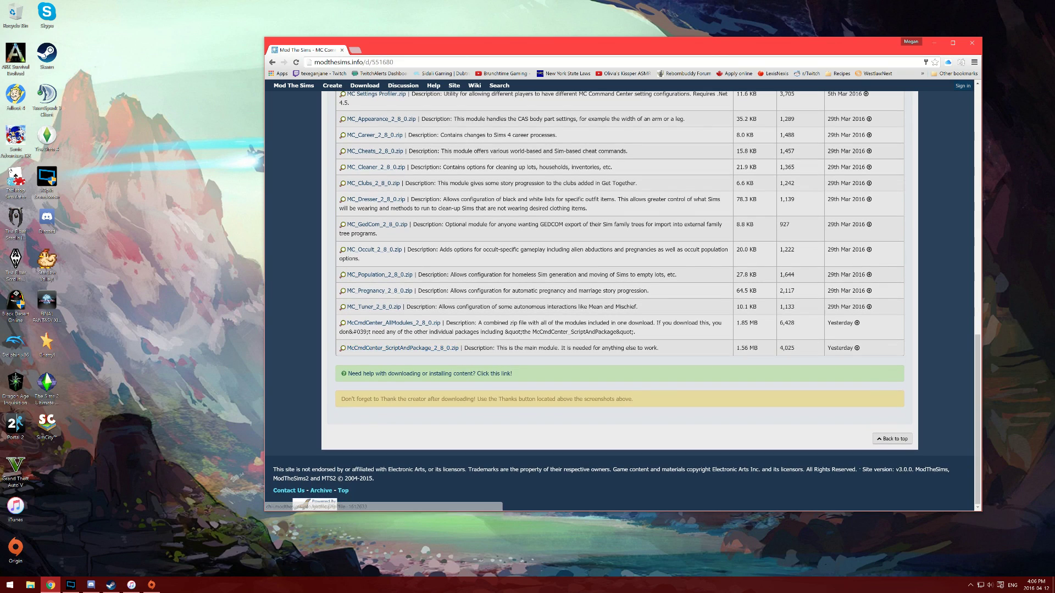
click(405, 325)
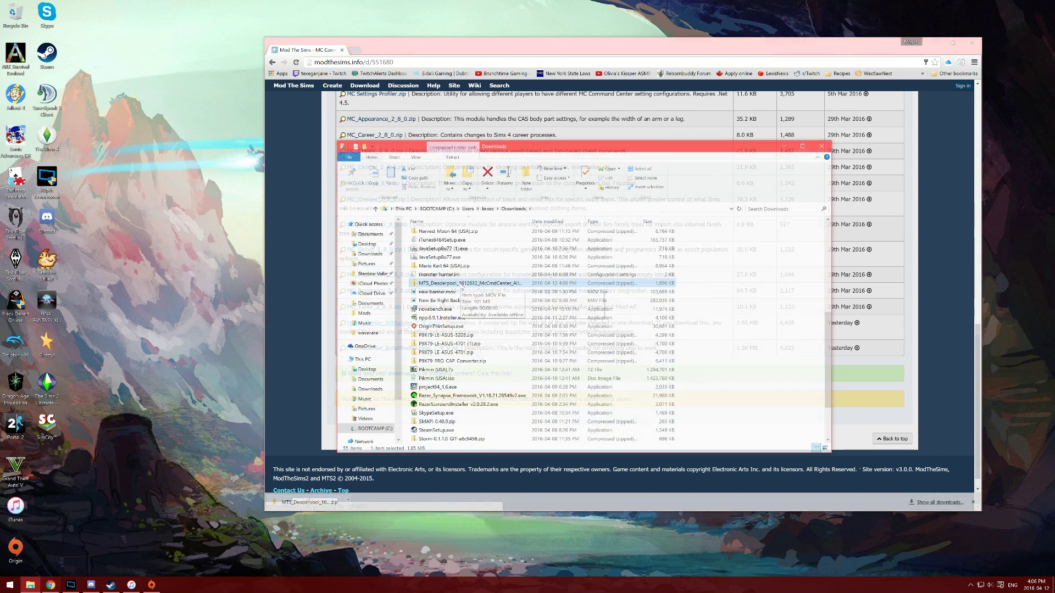
Extract the downloaded McCmdCenter AllModules archive in the Downloads folder
right_click(445, 284)
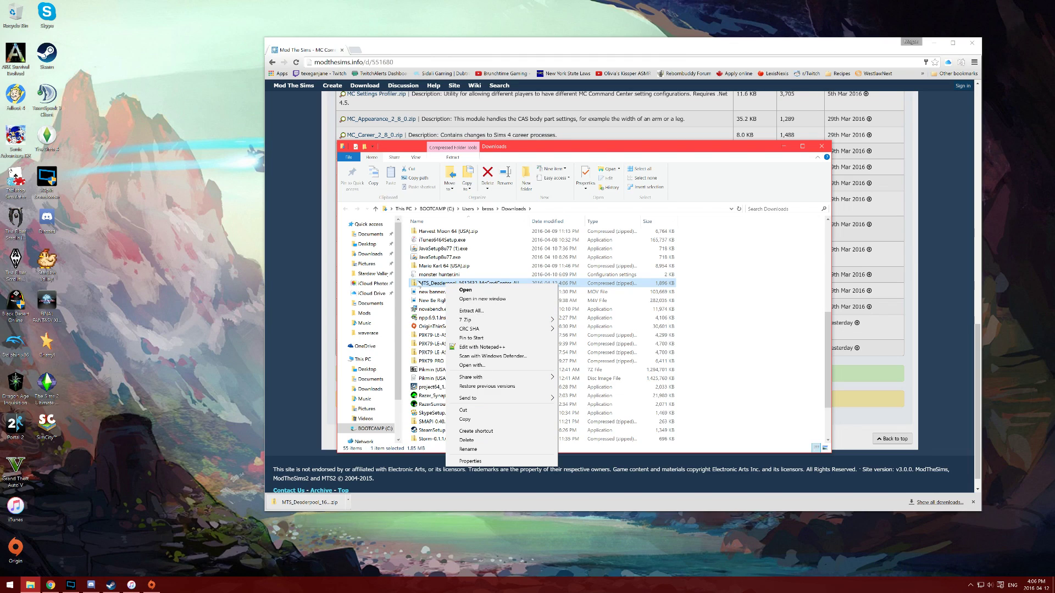
click(471, 311)
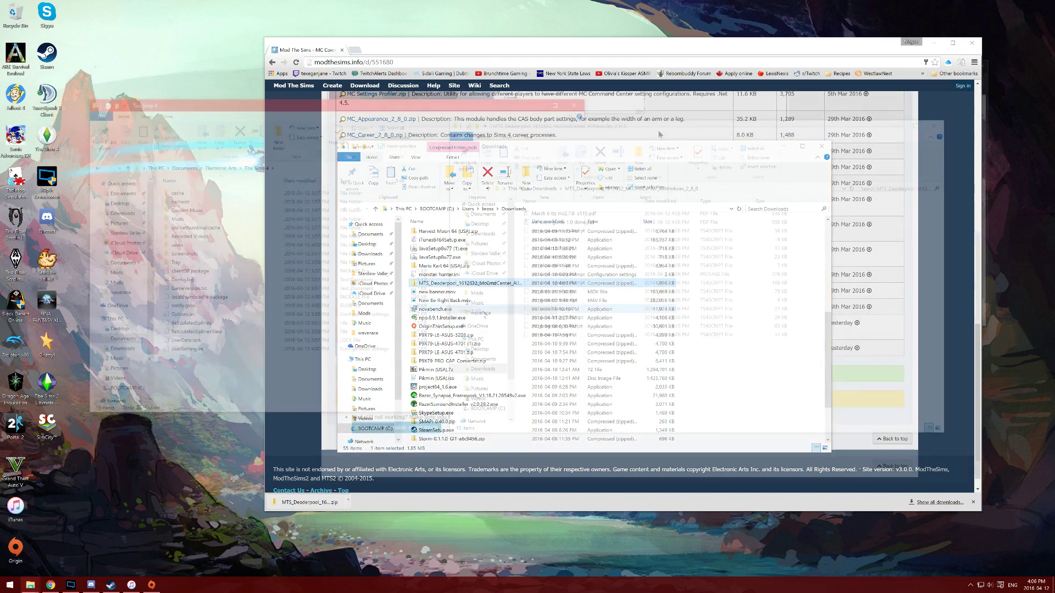
drag(693, 117, 676, 103)
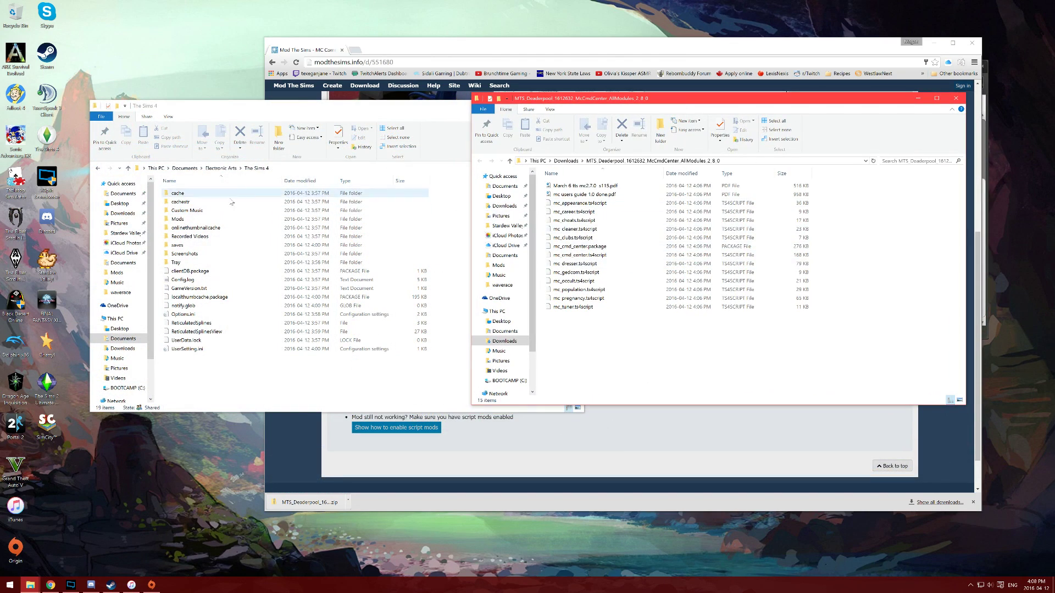
Transfer all the extracted MC Command Center files into the Mods folder under Documents, Electronic Arts, The Sims 4
drag(284, 114, 273, 118)
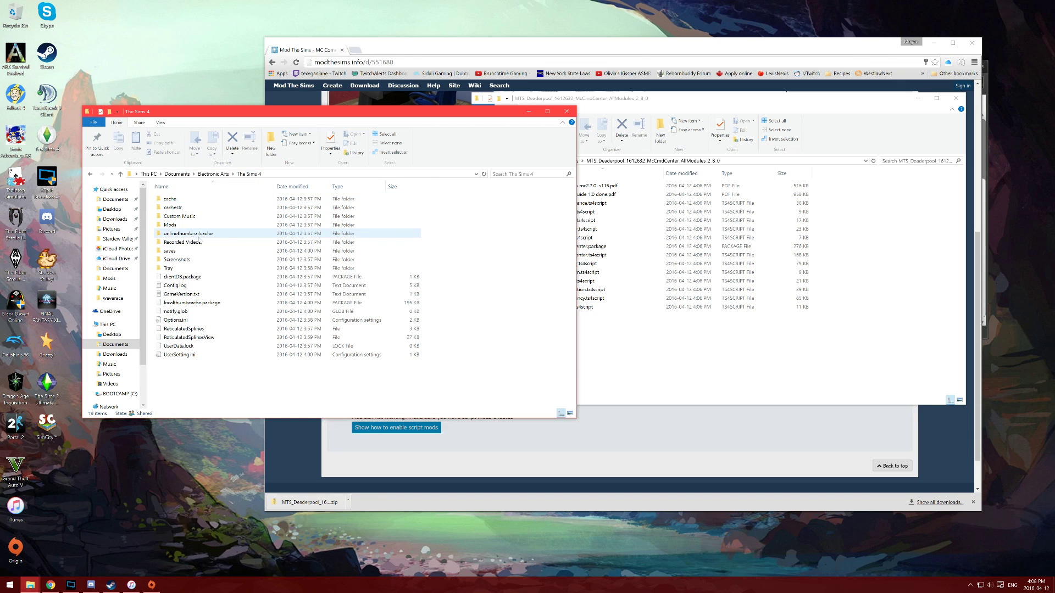
double_click(175, 226)
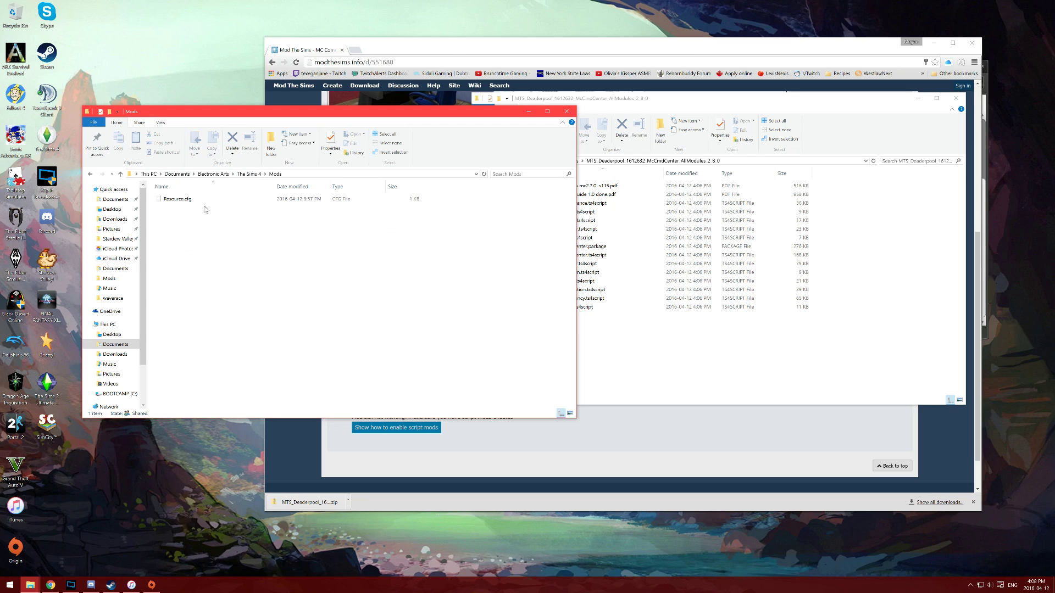
click(613, 369)
drag(581, 370, 572, 184)
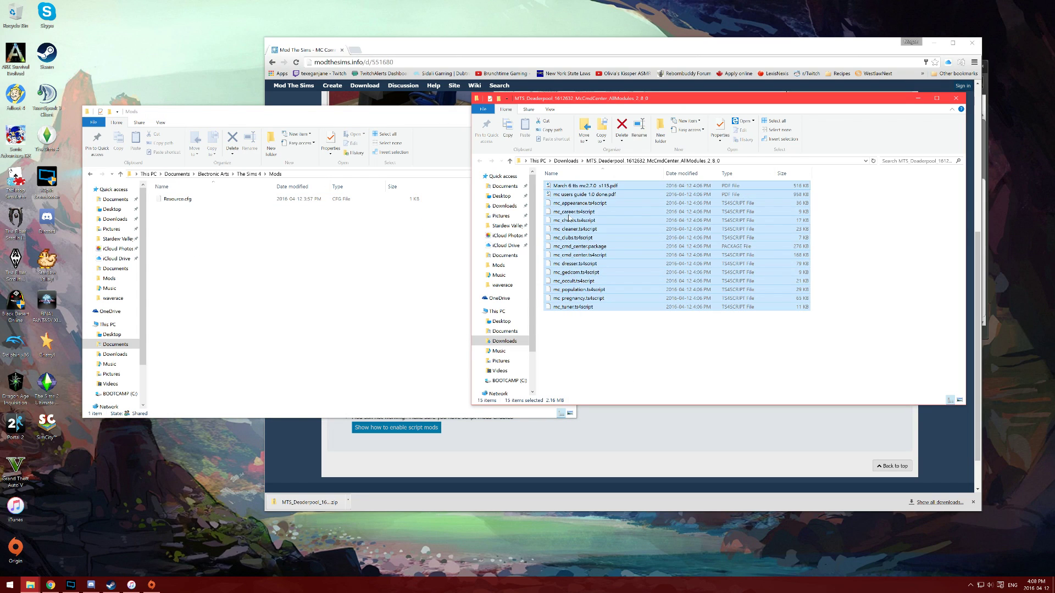
drag(571, 247, 253, 282)
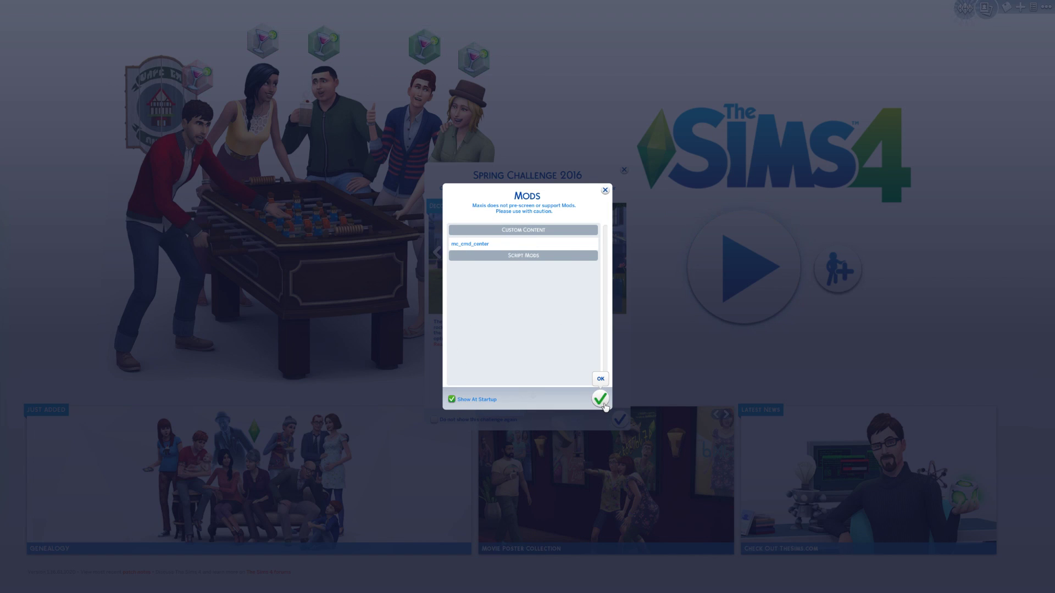
In The Sims 4, dismiss the startup dialogs, allow script mods in the game options and apply the change
click(604, 405)
click(619, 419)
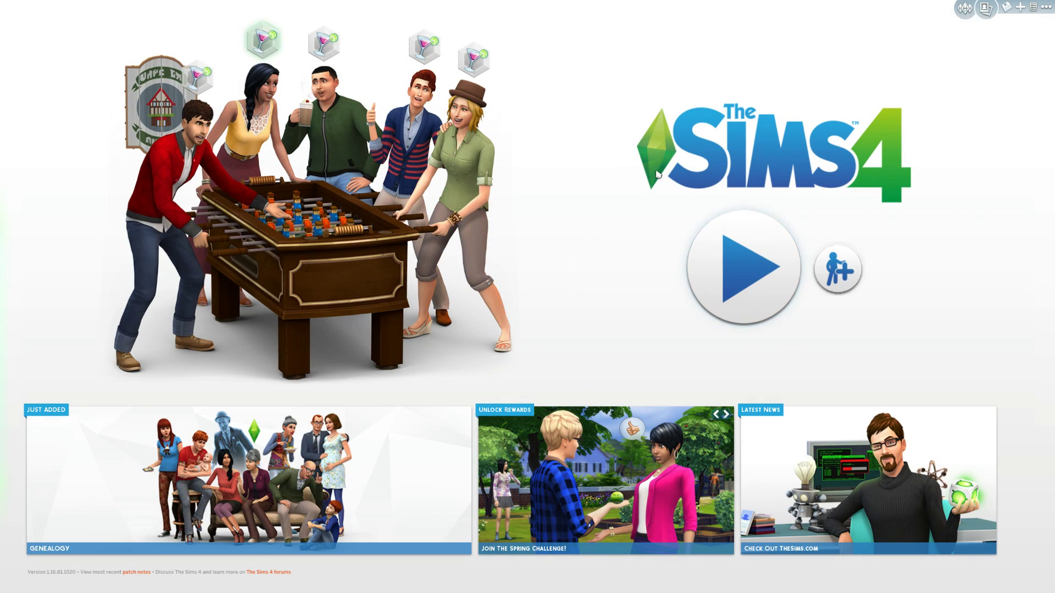
click(1047, 8)
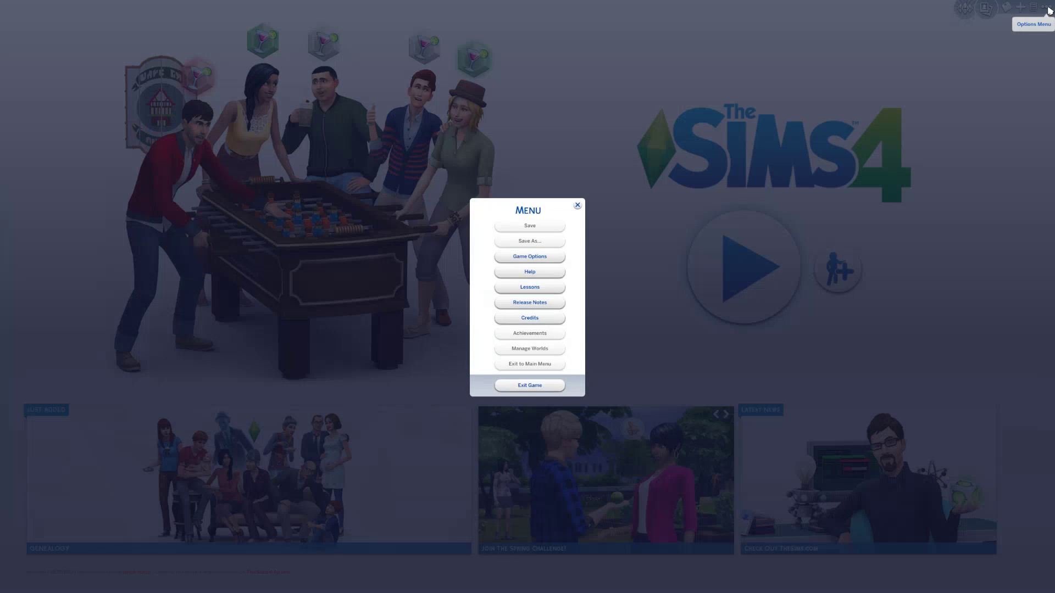
click(527, 258)
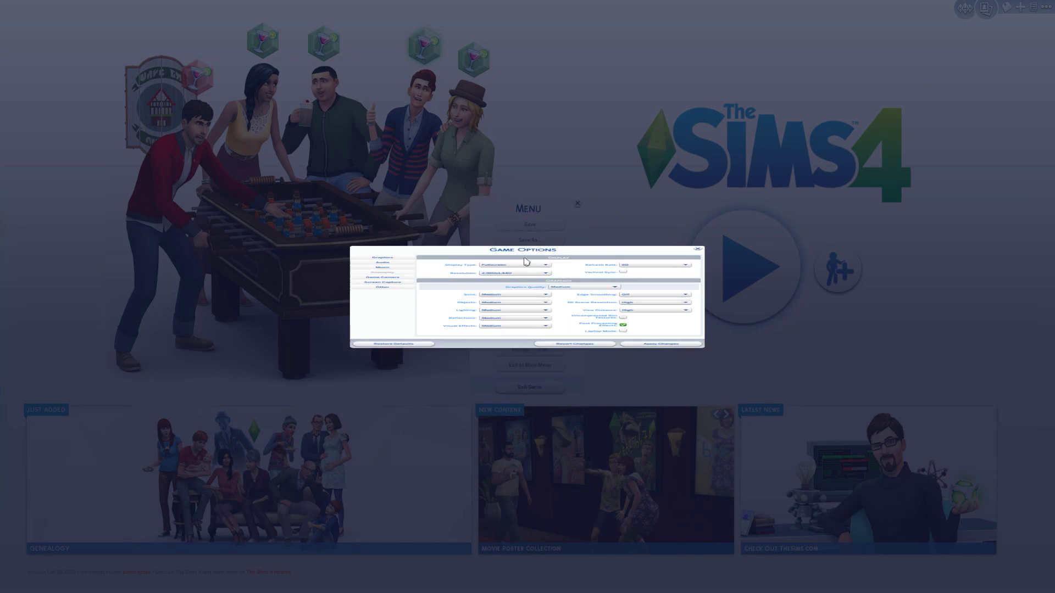
click(381, 275)
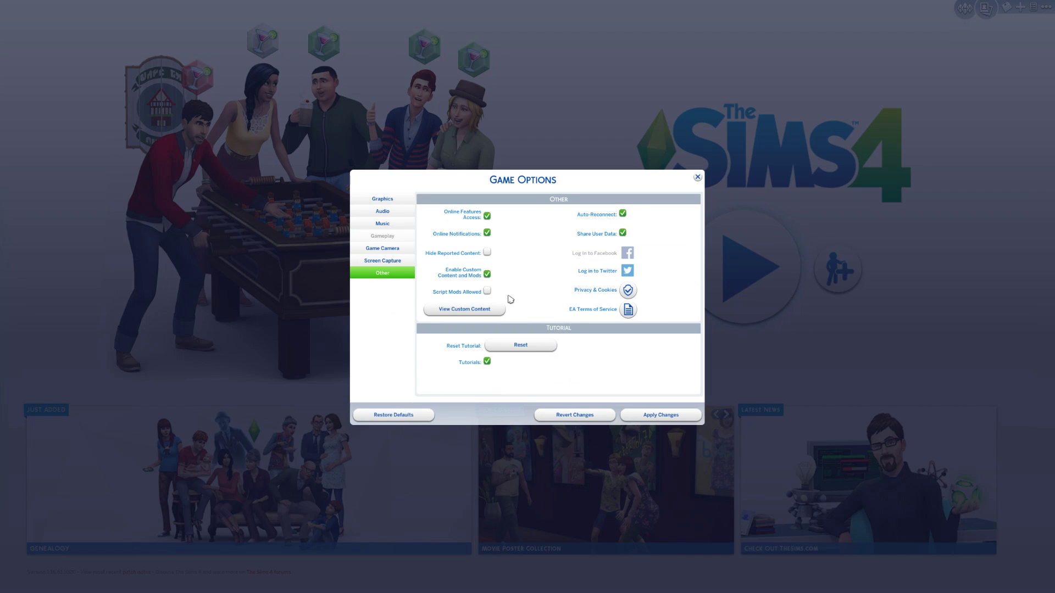
click(487, 291)
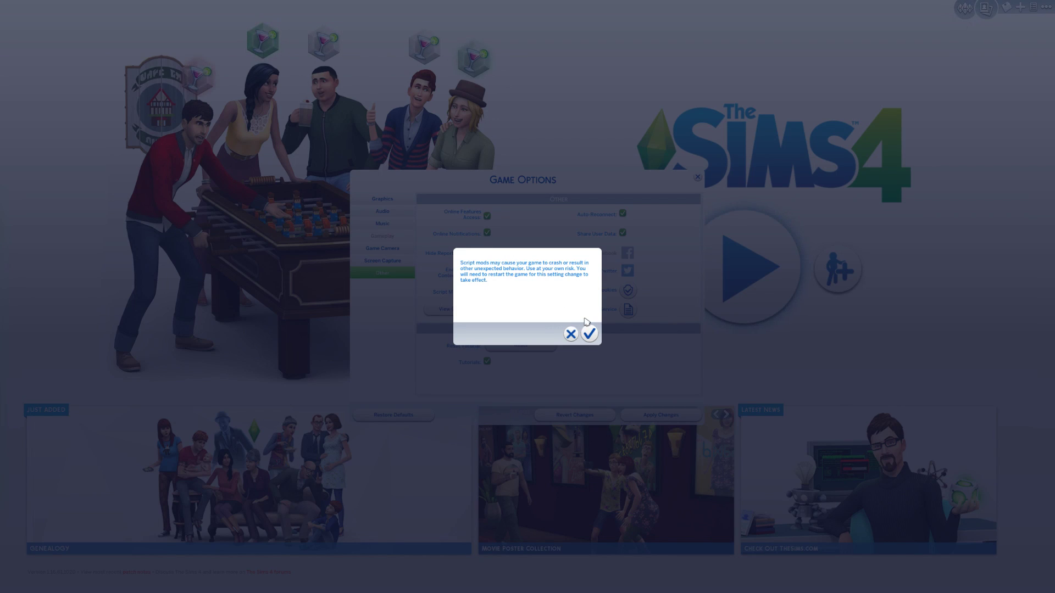
click(590, 335)
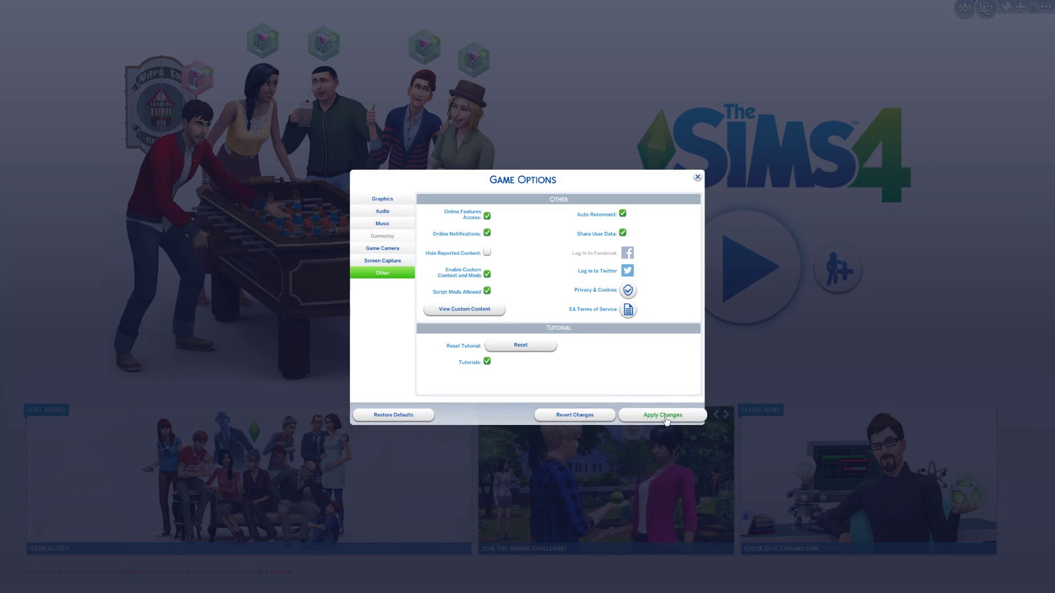
click(697, 177)
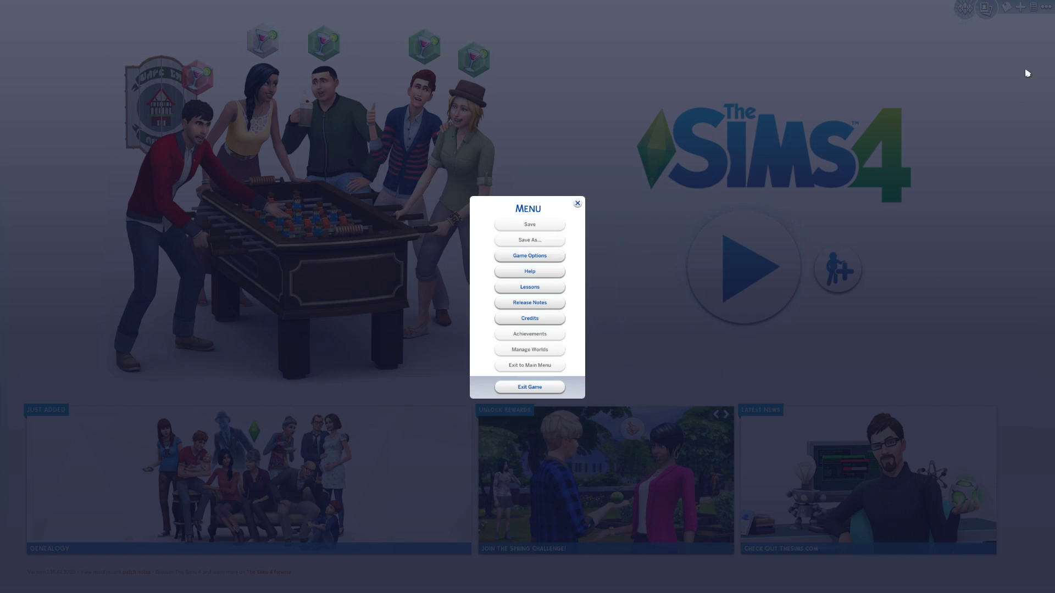
Exit and restart the game, reviewing and dismissing the list of installed mods at startup
click(533, 388)
click(591, 334)
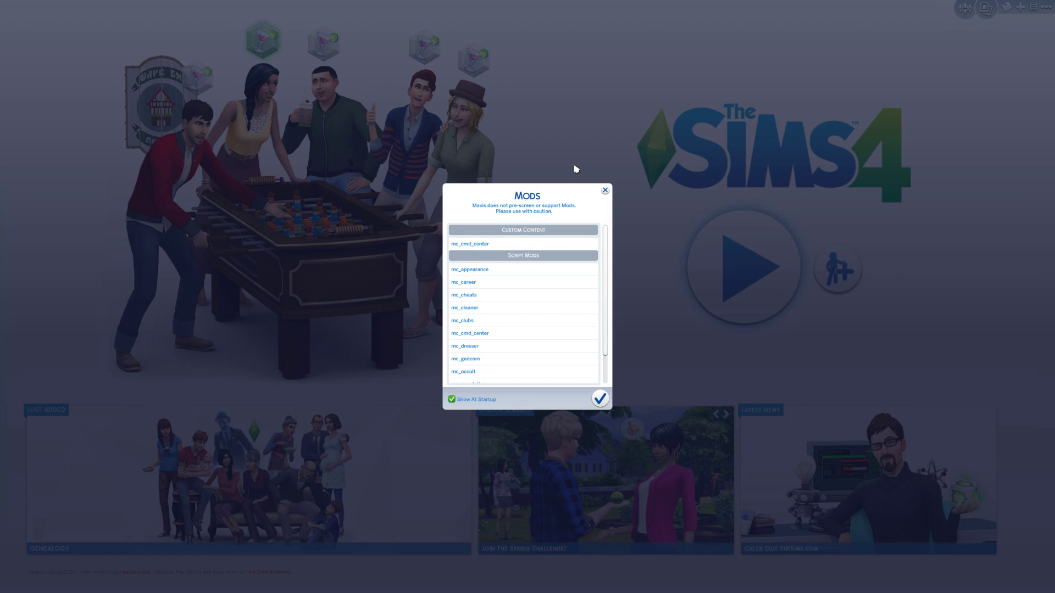
scroll(570, 252, down, 2)
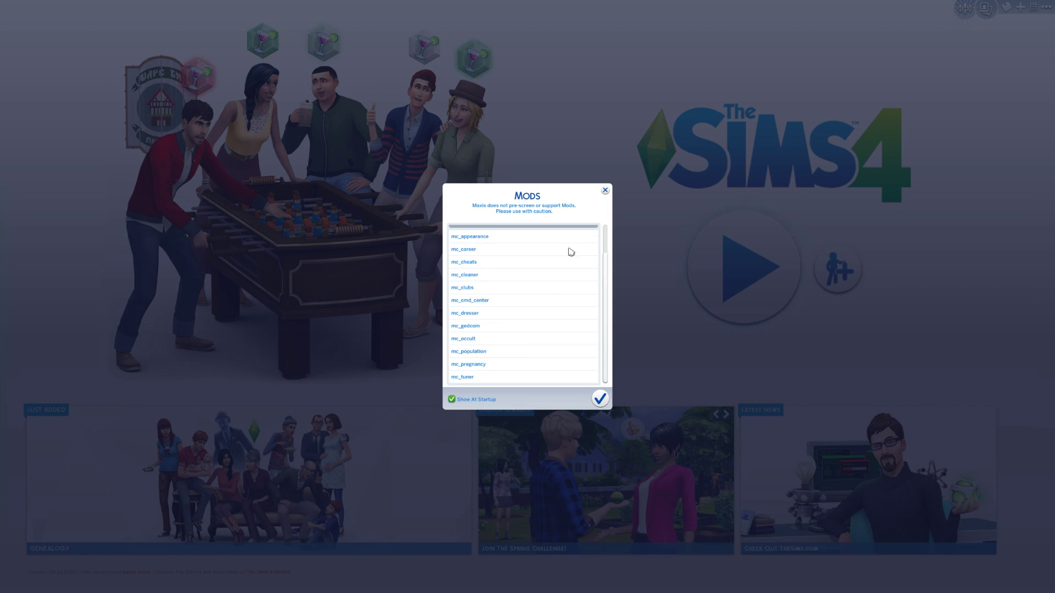
click(600, 399)
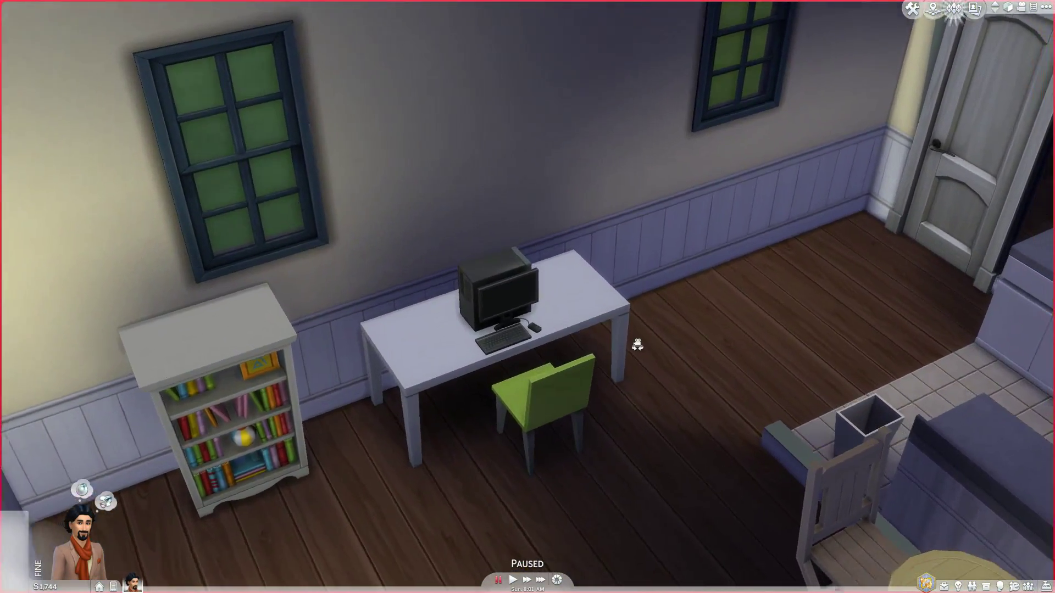
Check the interactions on the household computer and the Sim, view the Sim's MC Command Center menu and cancel it
click(519, 294)
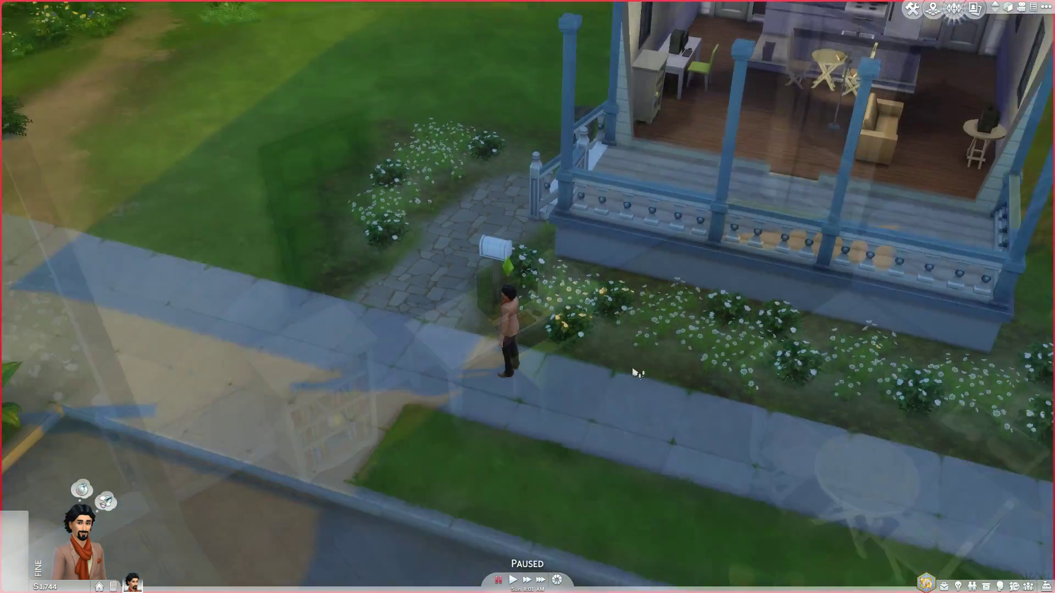
scroll(637, 374, up, 3)
click(449, 304)
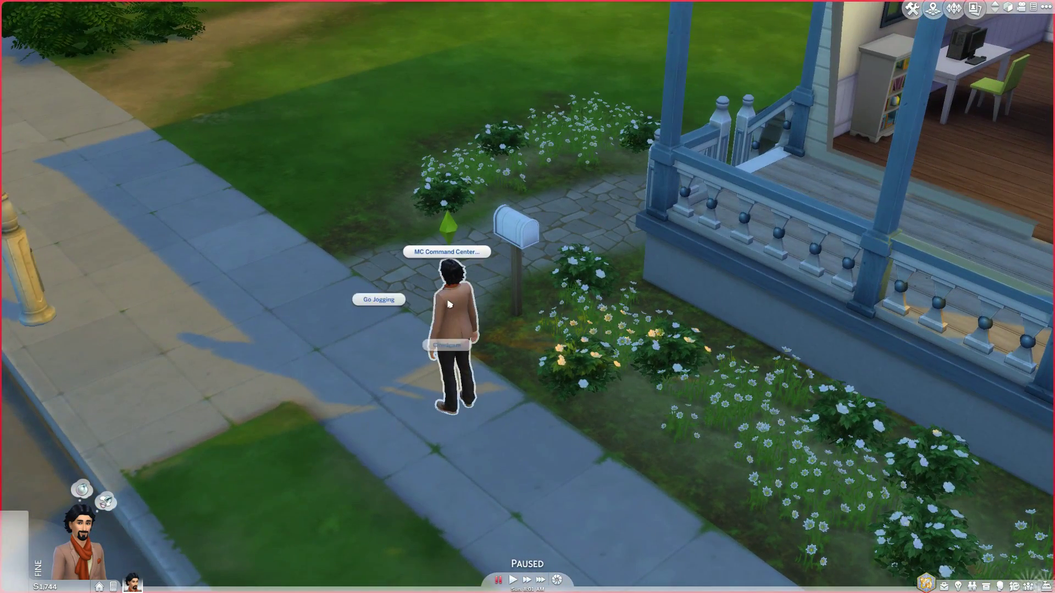
click(454, 252)
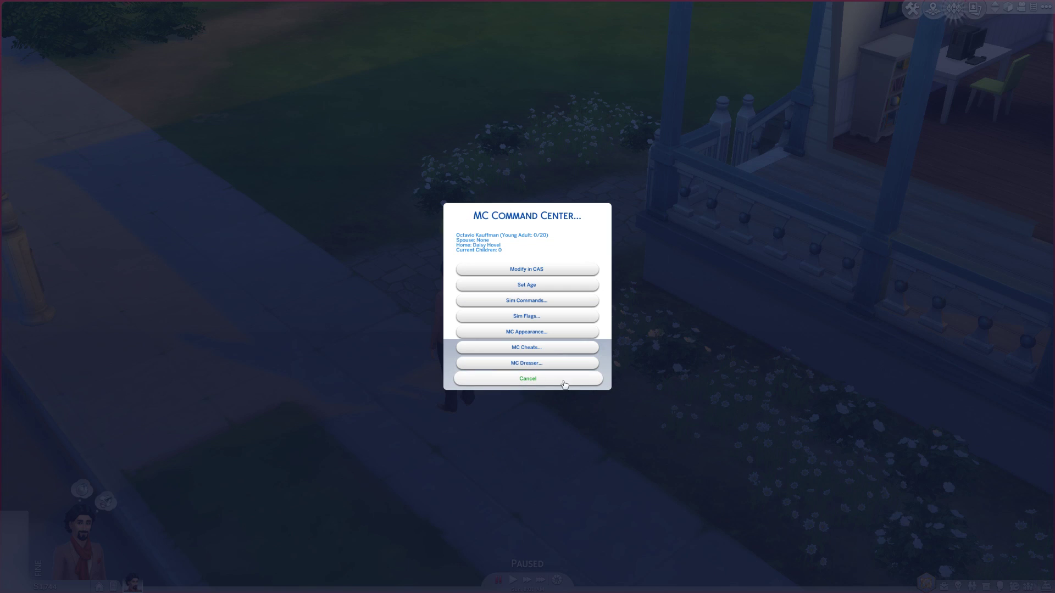
click(527, 383)
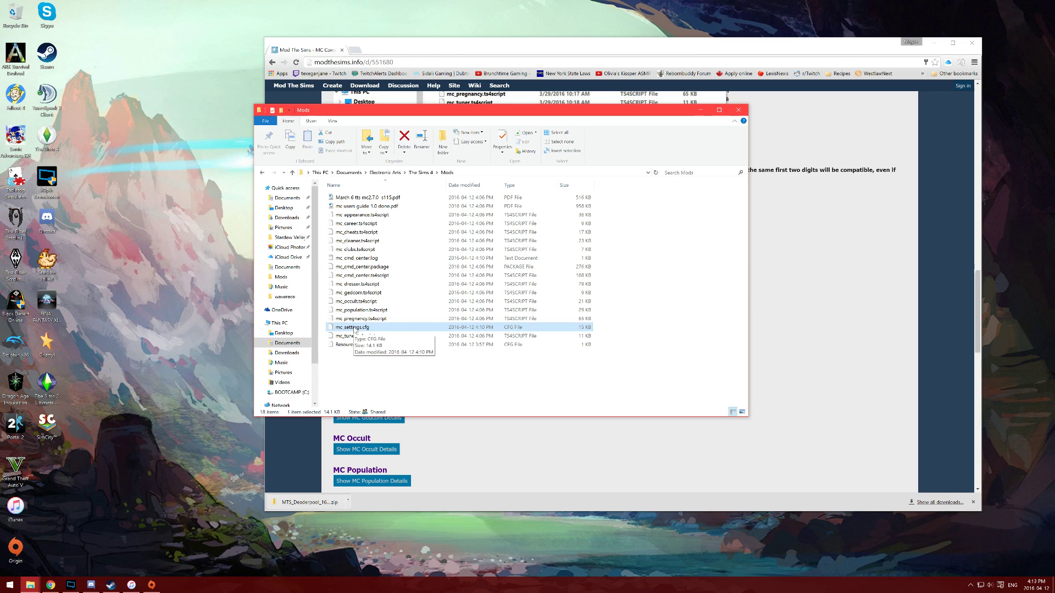
Open mc_settings.cfg from the Mods folder in Notepad++
right_click(352, 327)
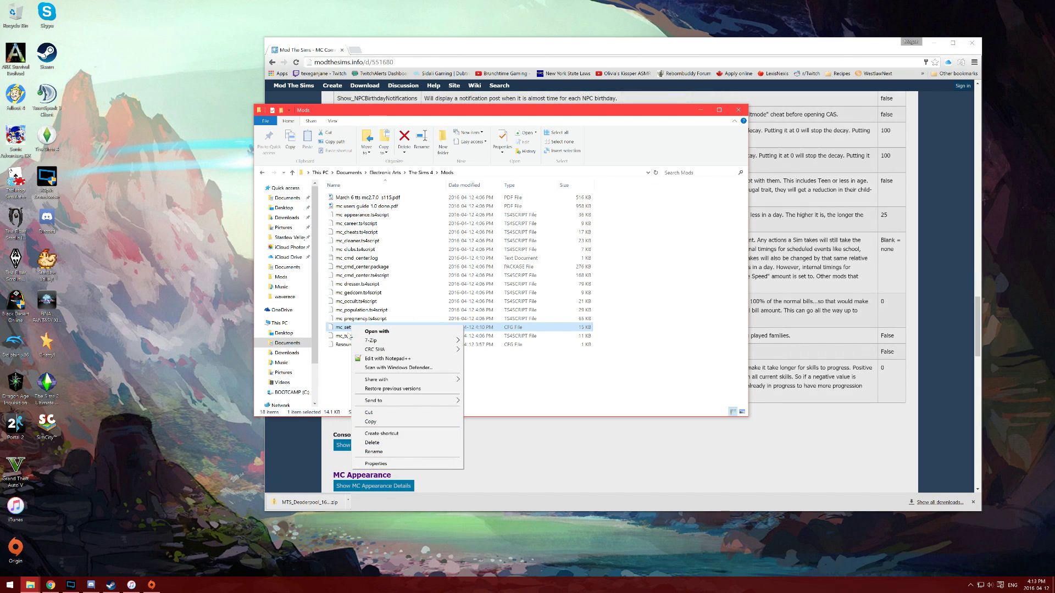
key(m)
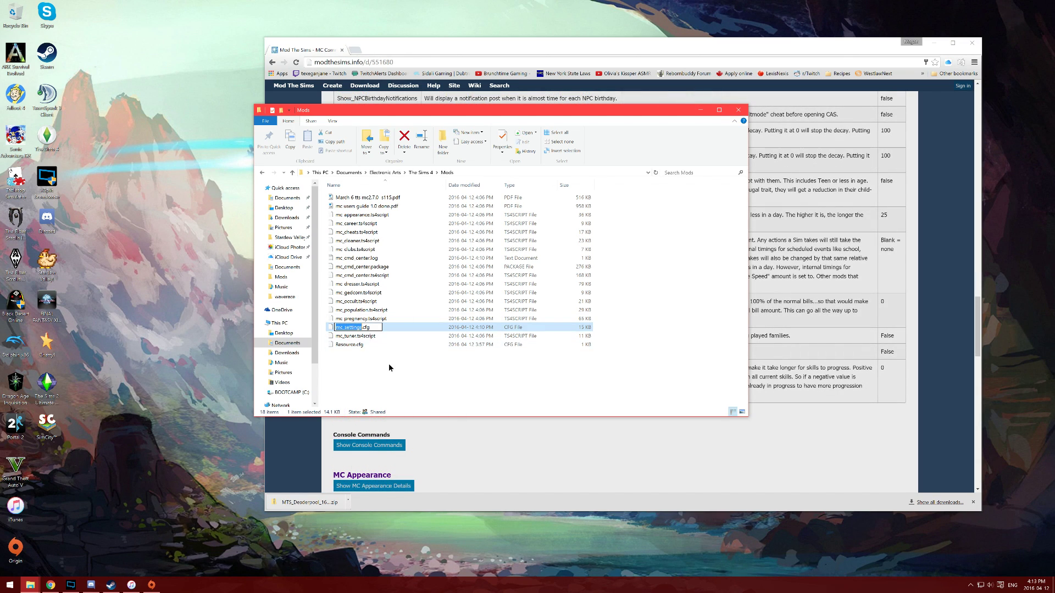
right_click(366, 329)
click(403, 362)
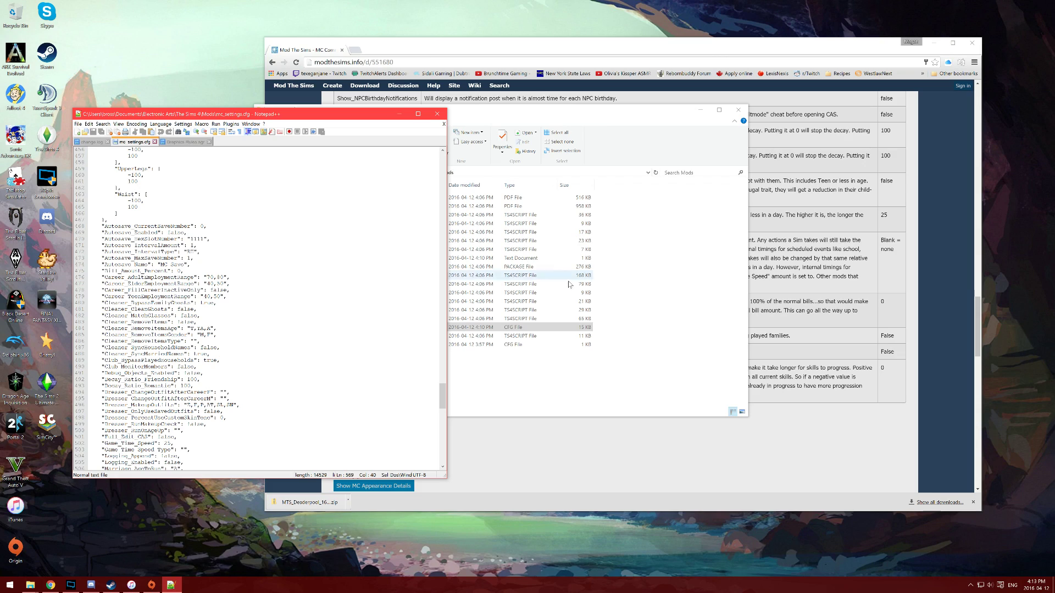
Switch to the mod's web page in Chrome and read the descriptions and default values of the settings
click(761, 309)
scroll(761, 309, up, 1)
scroll(760, 309, up, 7)
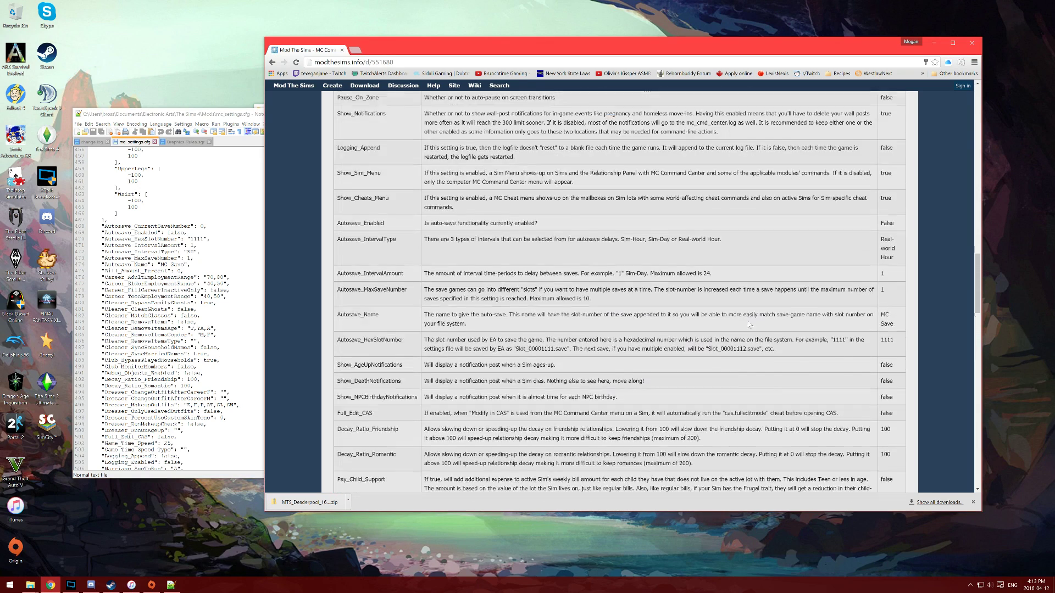
scroll(584, 265, down, 2)
scroll(583, 264, down, 3)
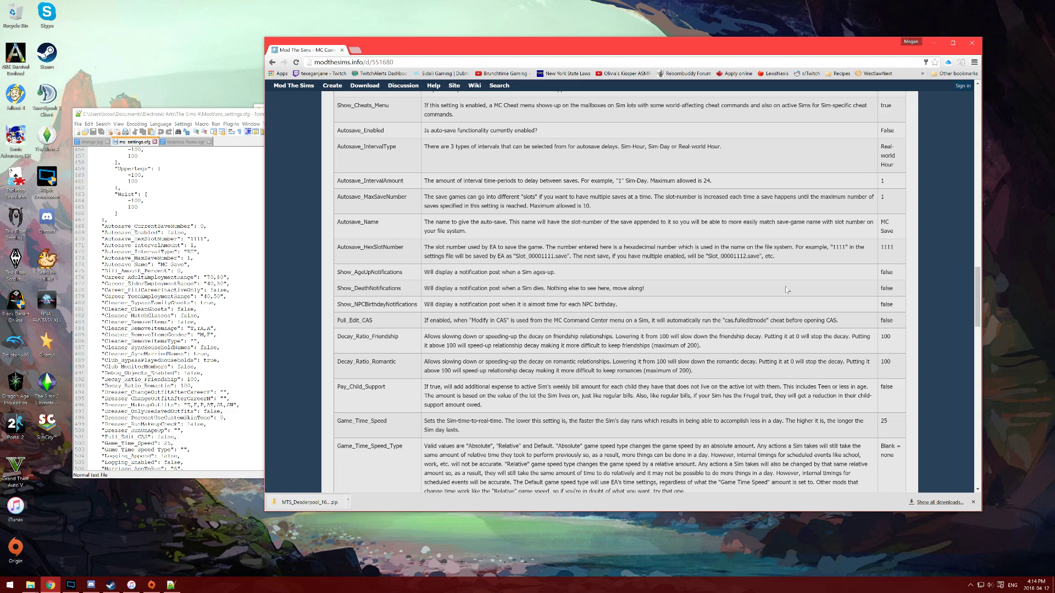
scroll(558, 282, down, 5)
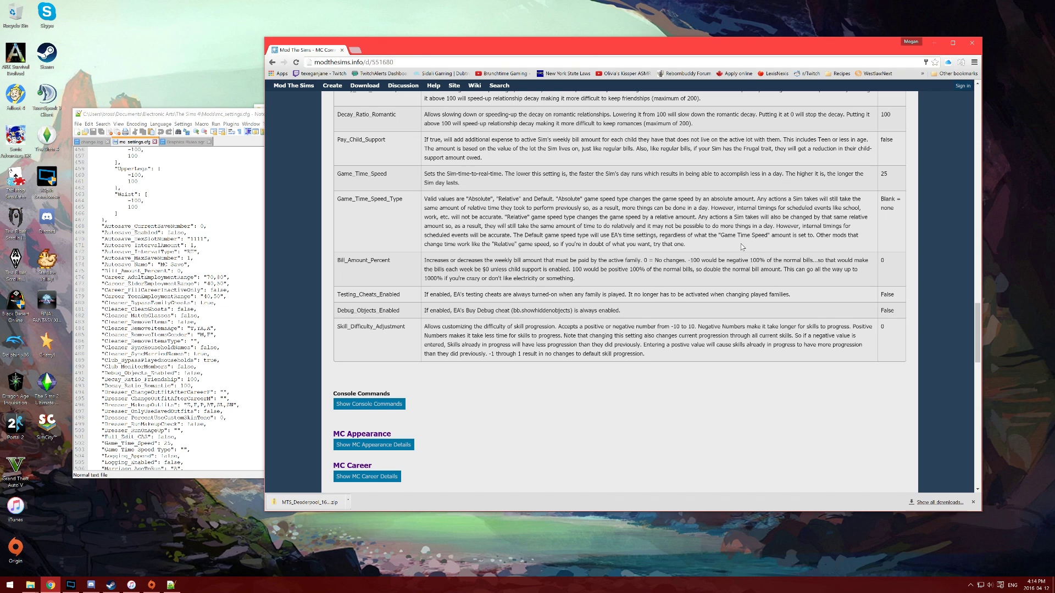
scroll(619, 274, down, 10)
Return to mc_settings.cfg in Notepad++ and look through the career, marriage, occult, population and pregnancy settings
key(alt+Tab)
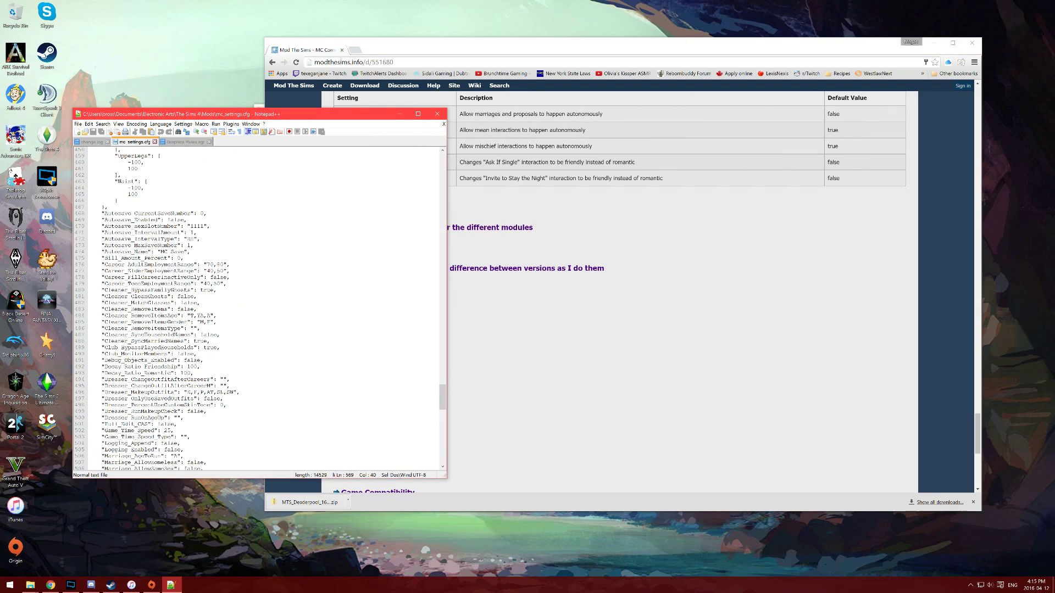
scroll(258, 307, down, 20)
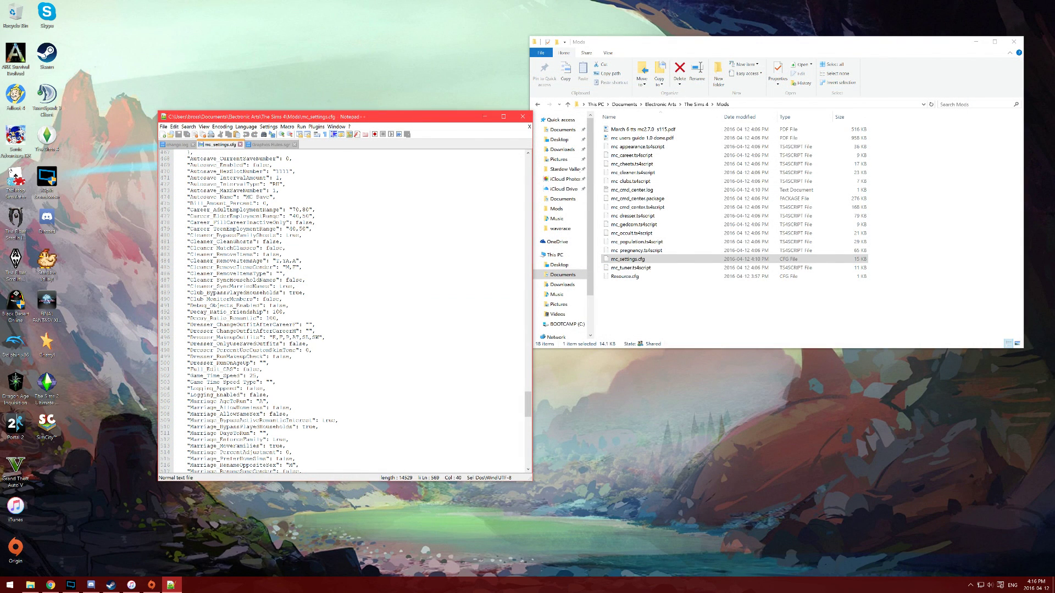
scroll(343, 310, down, 7)
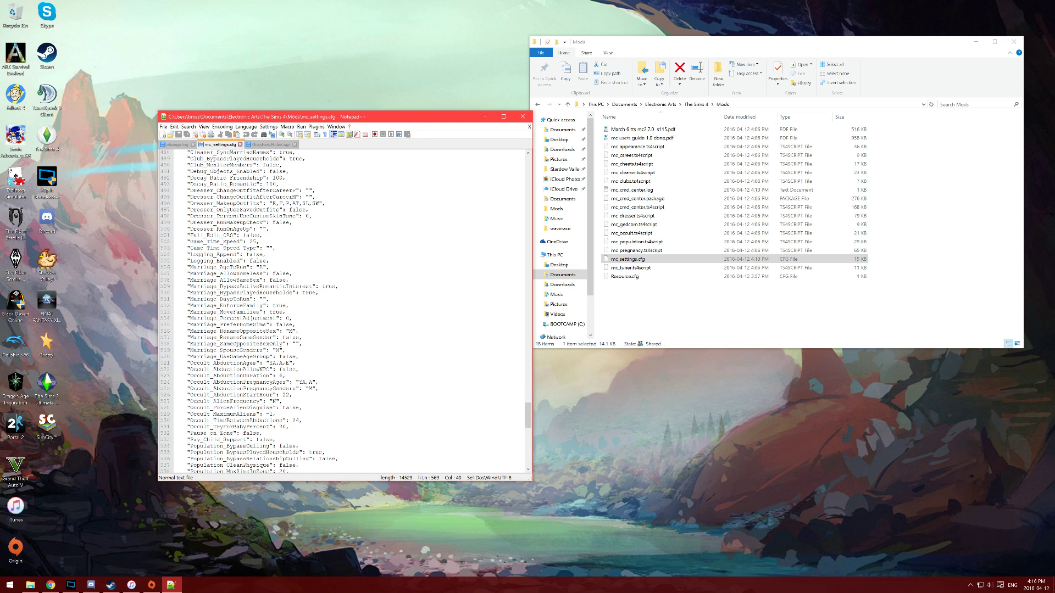
scroll(343, 310, down, 6)
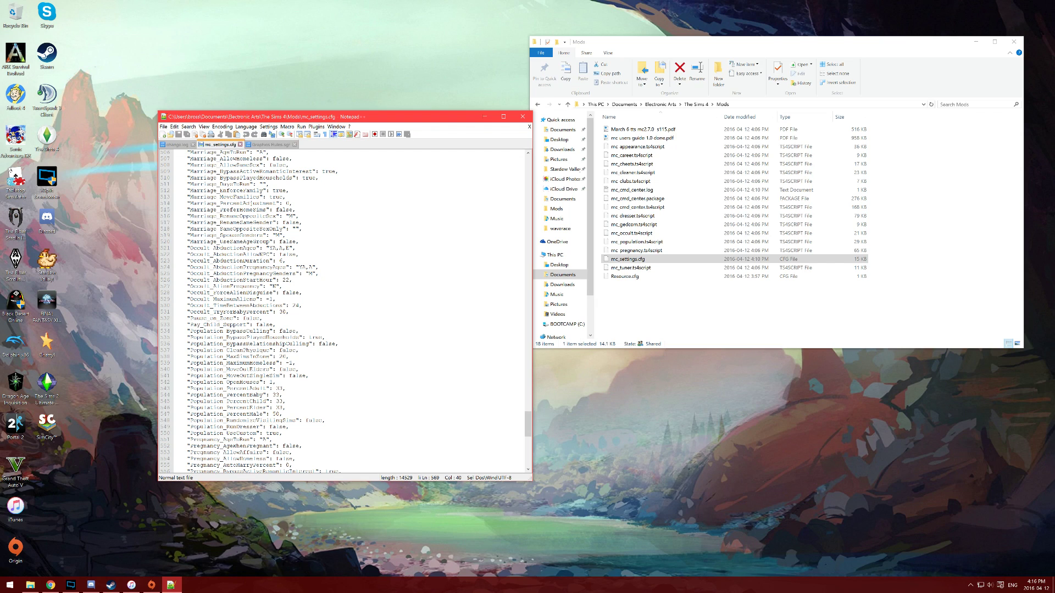
scroll(344, 310, down, 2)
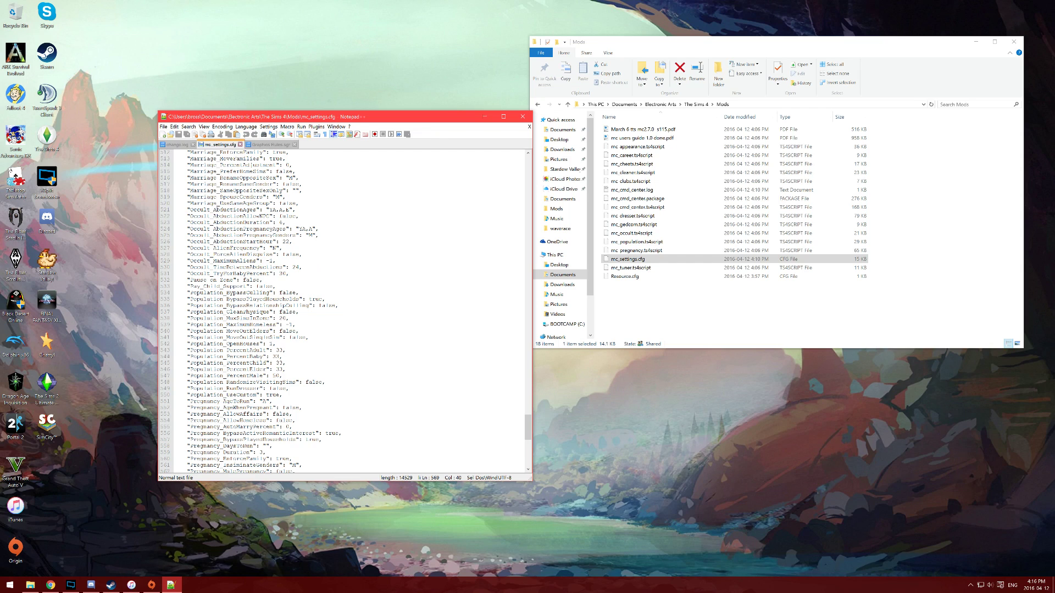